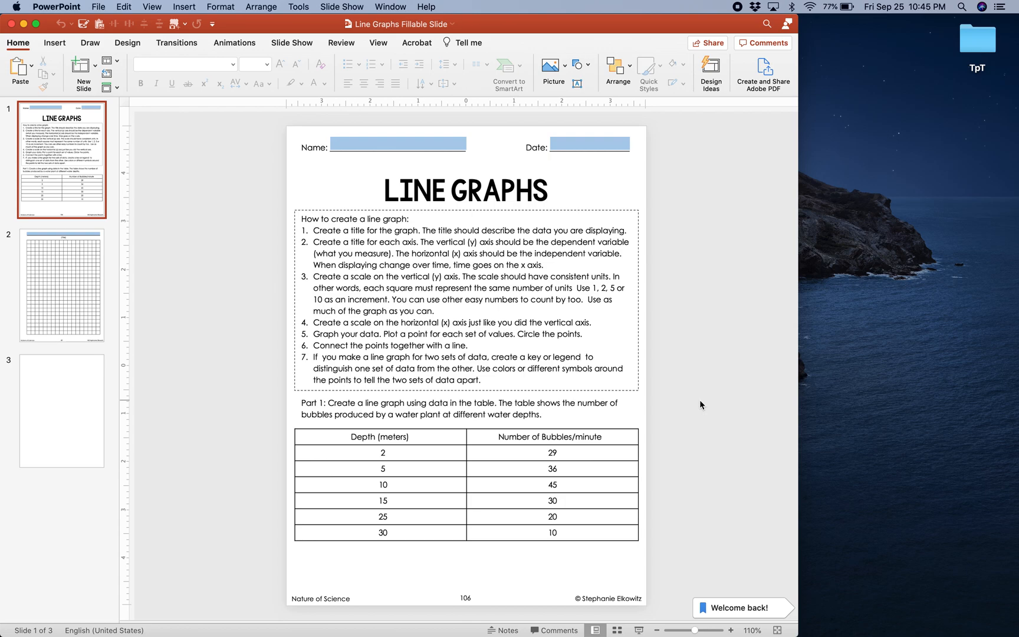
Step: Insert a Scatter with Smooth Lines and Markers chart on the blank slide 3
click(46, 279)
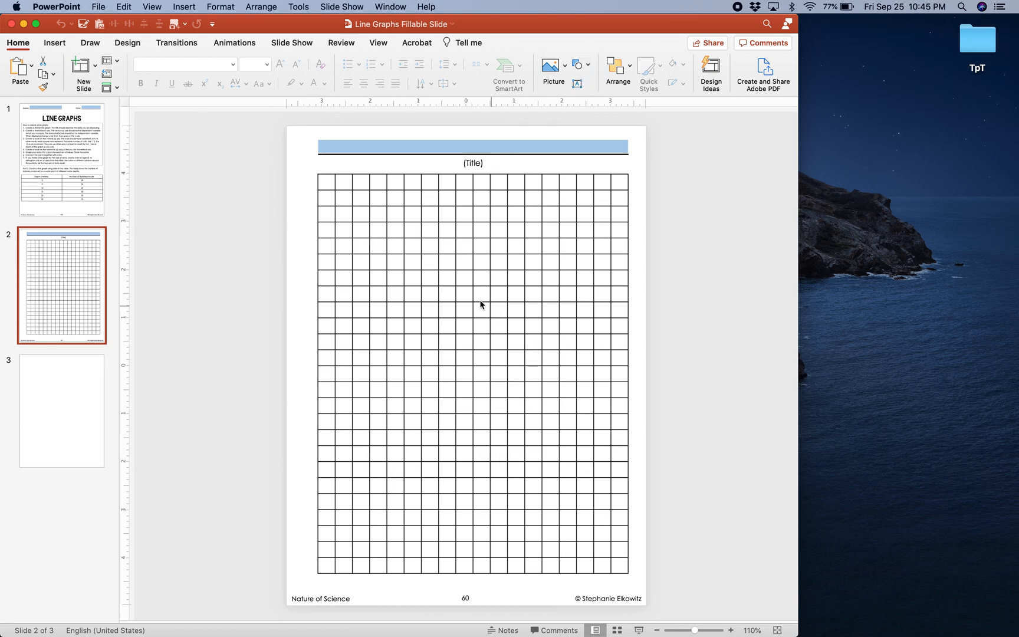
click(67, 137)
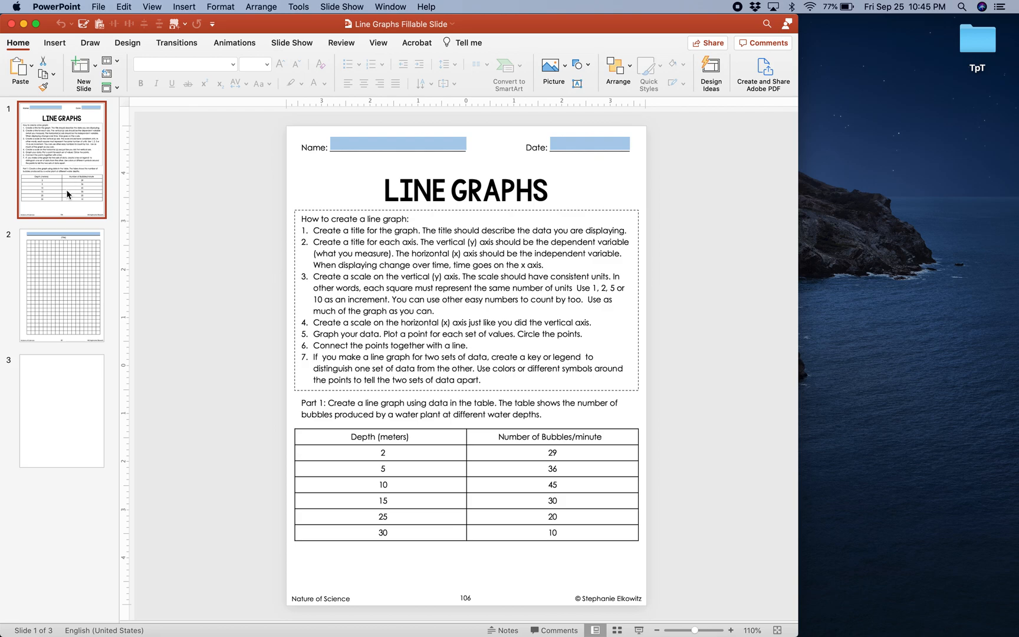
click(63, 416)
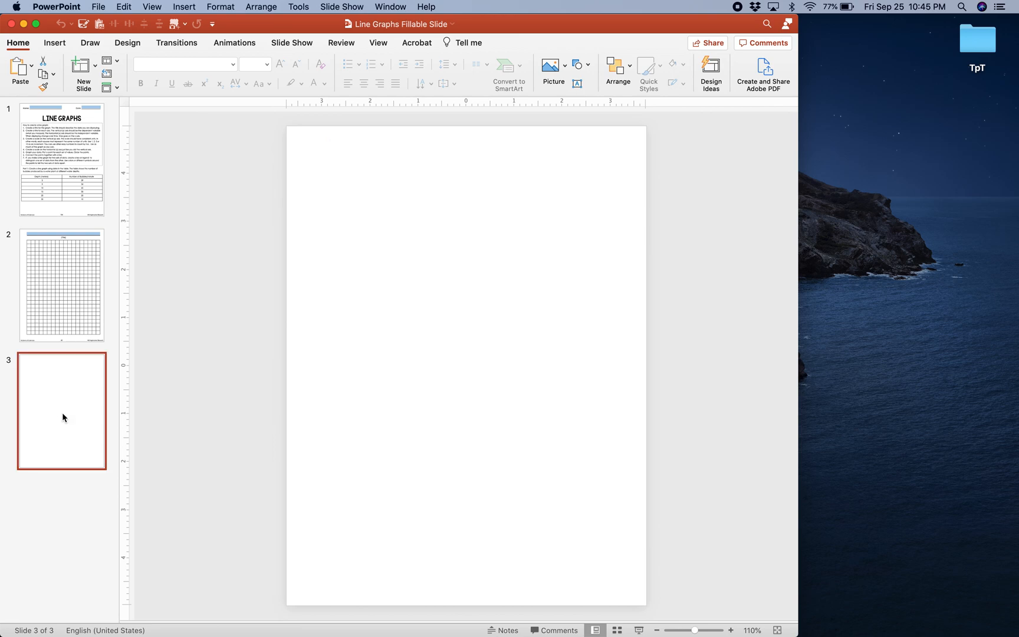
click(57, 46)
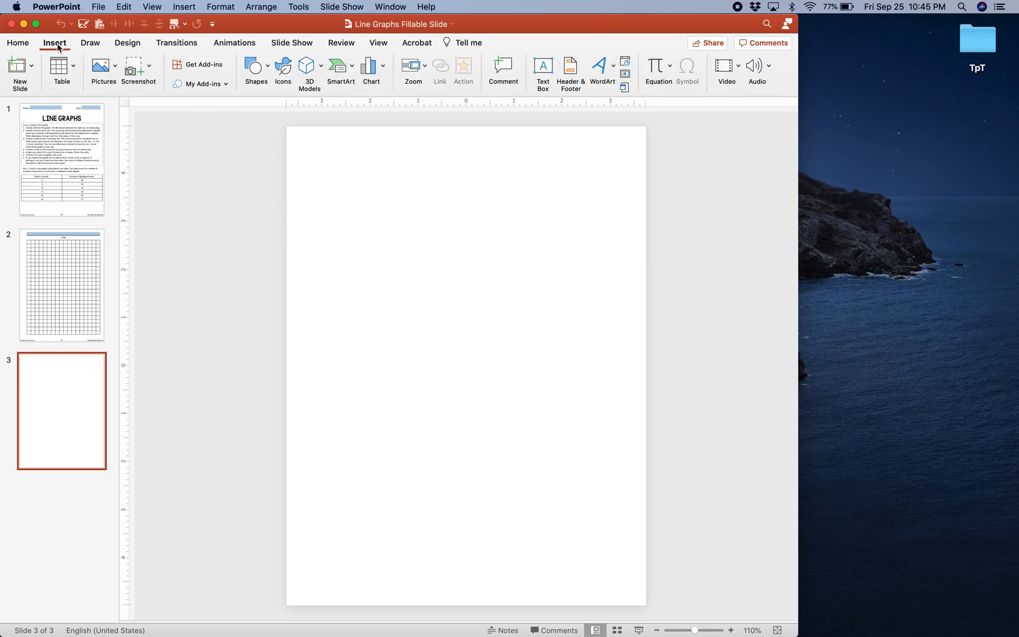
click(383, 65)
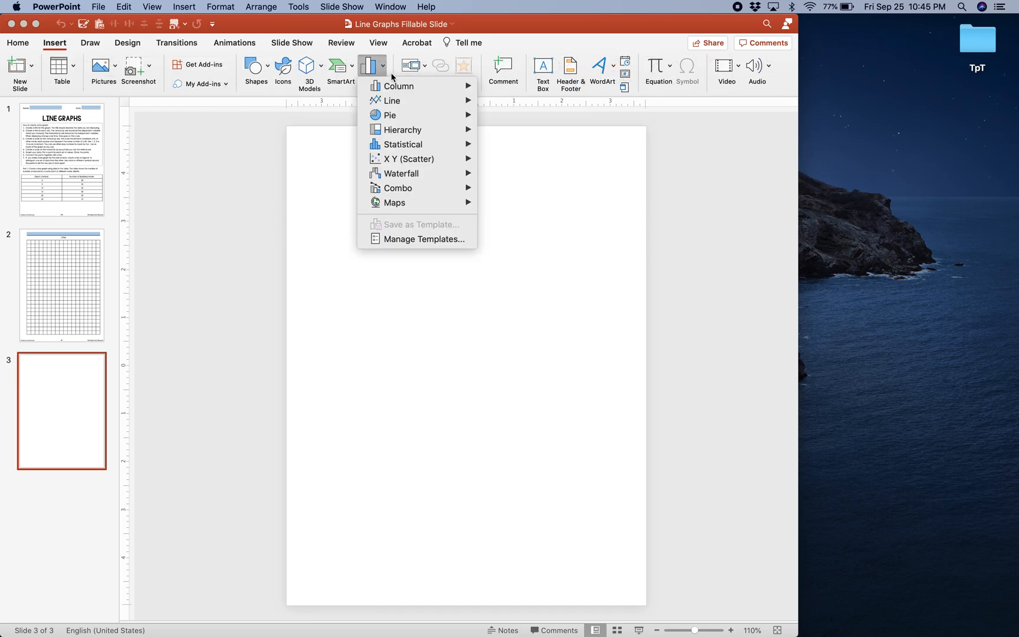
mouse_move(453, 163)
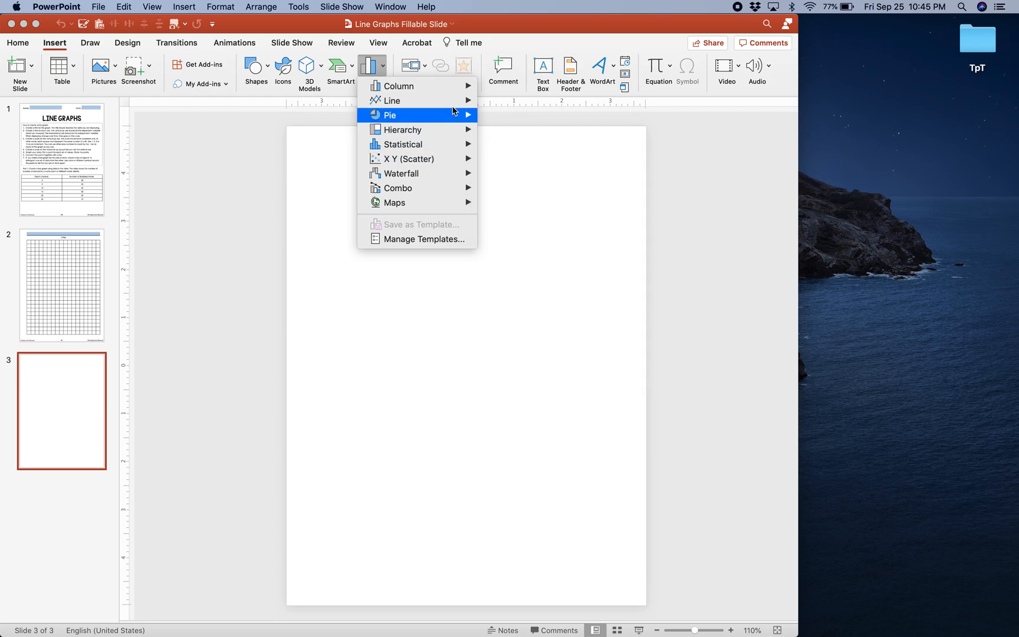
mouse_move(454, 103)
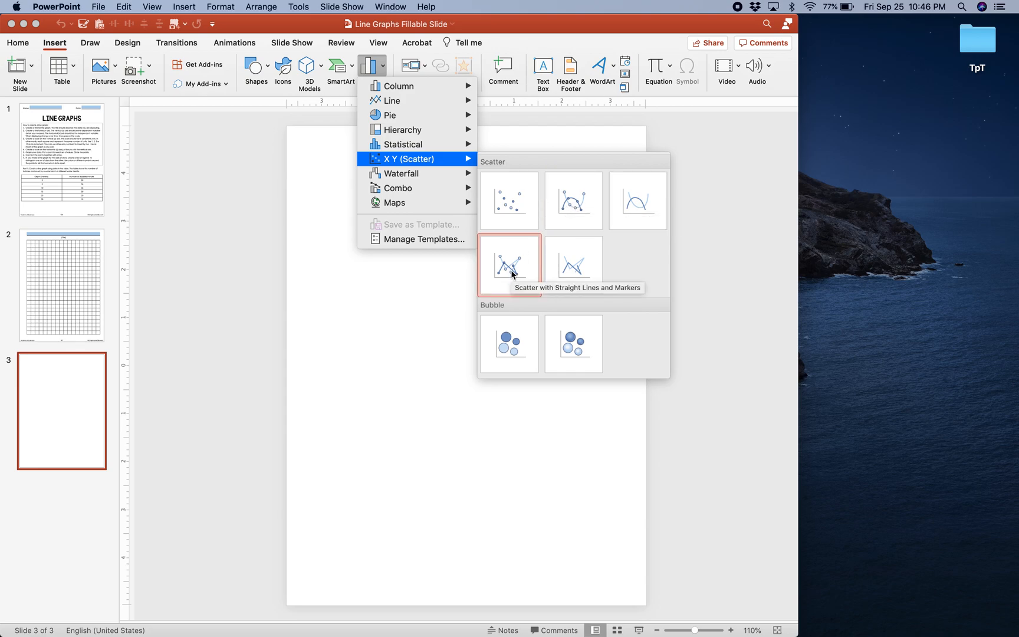
click(571, 205)
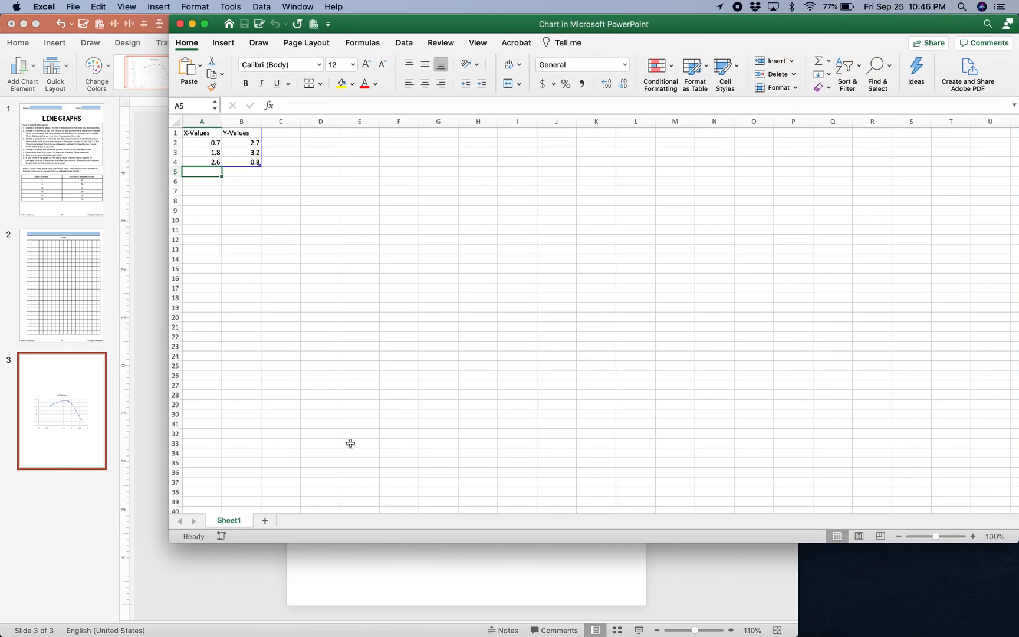
Step: Arrange the presentation and the chart's data sheet side by side, with the data table on slide 1 in view
drag(175, 541, 527, 629)
click(88, 195)
drag(797, 24, 527, 26)
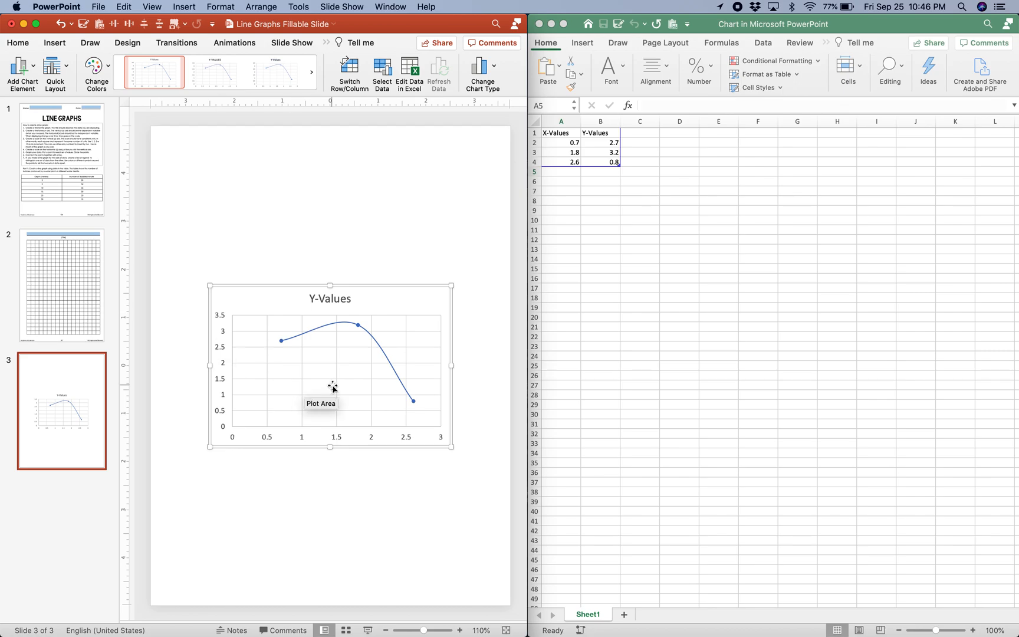
click(63, 182)
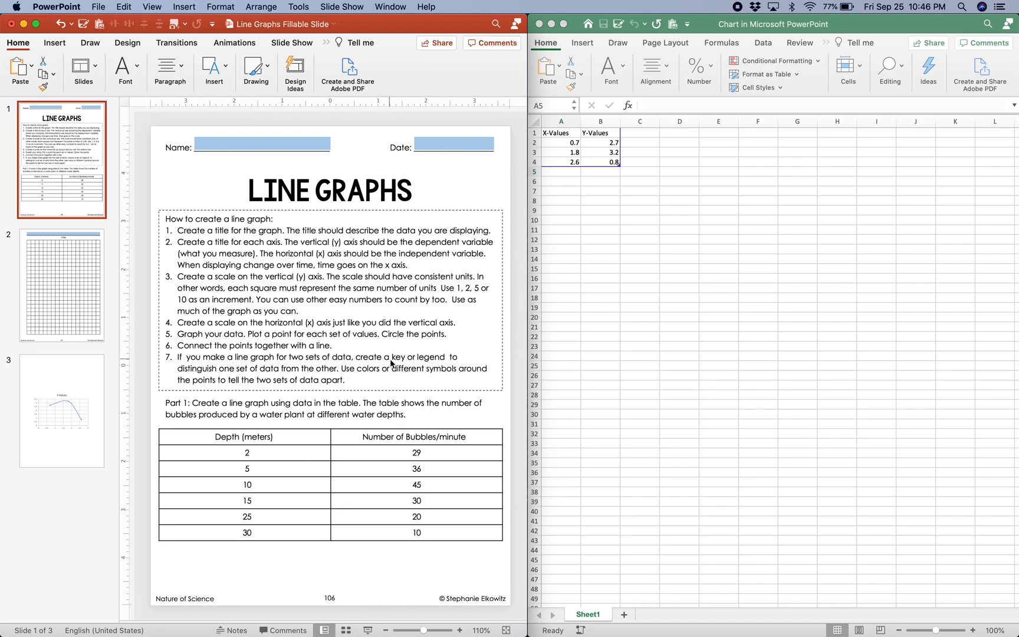
click(589, 279)
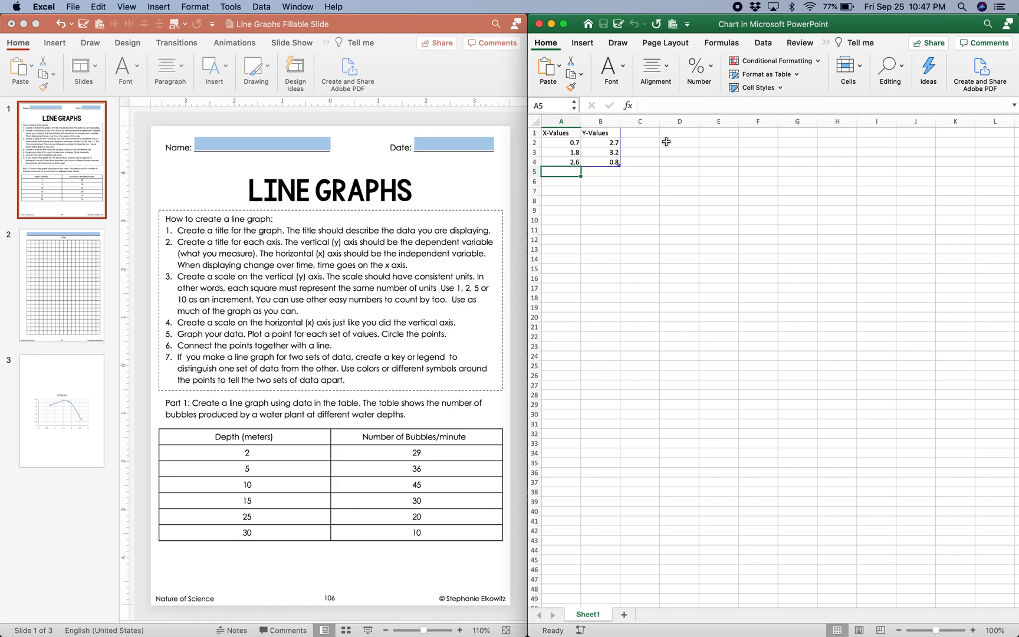
Step: Replace the X-Values header in cell A1 with "Depth"
click(563, 145)
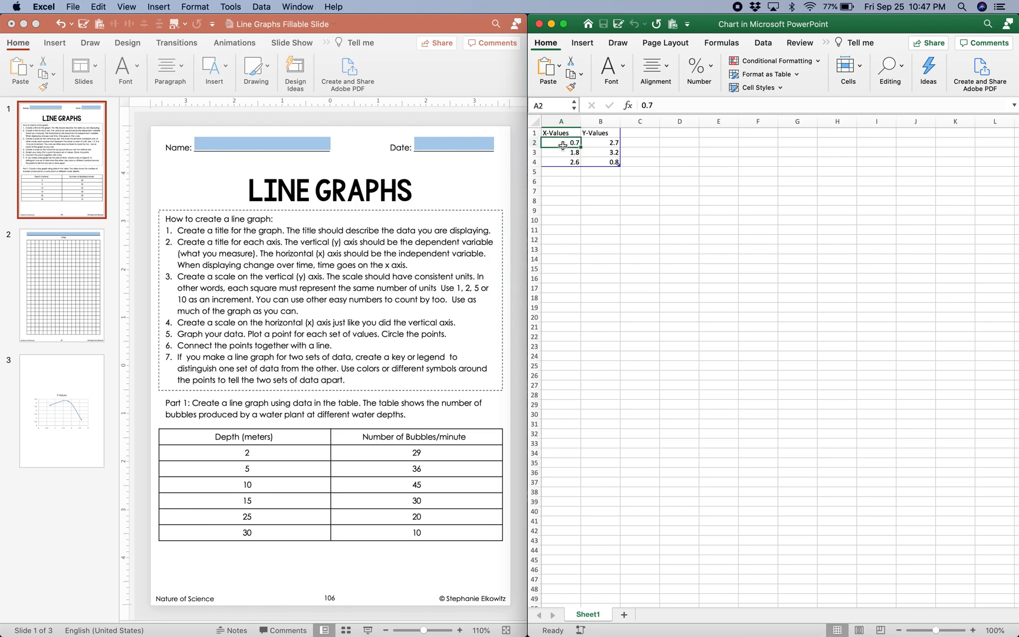
key(shift+Down)
key(shift+Down)
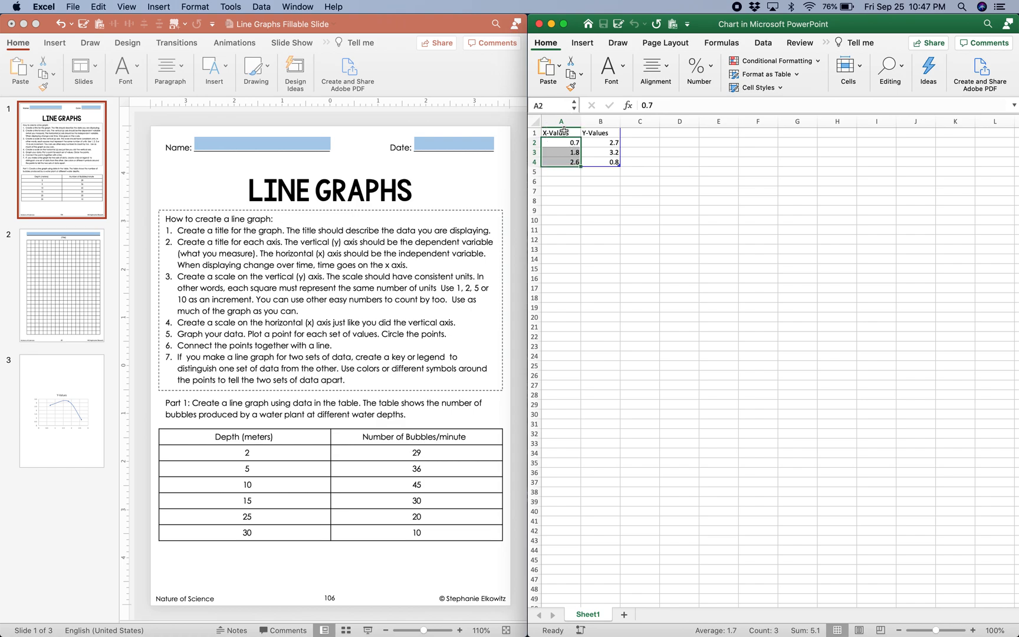
click(564, 132)
text(Depth)
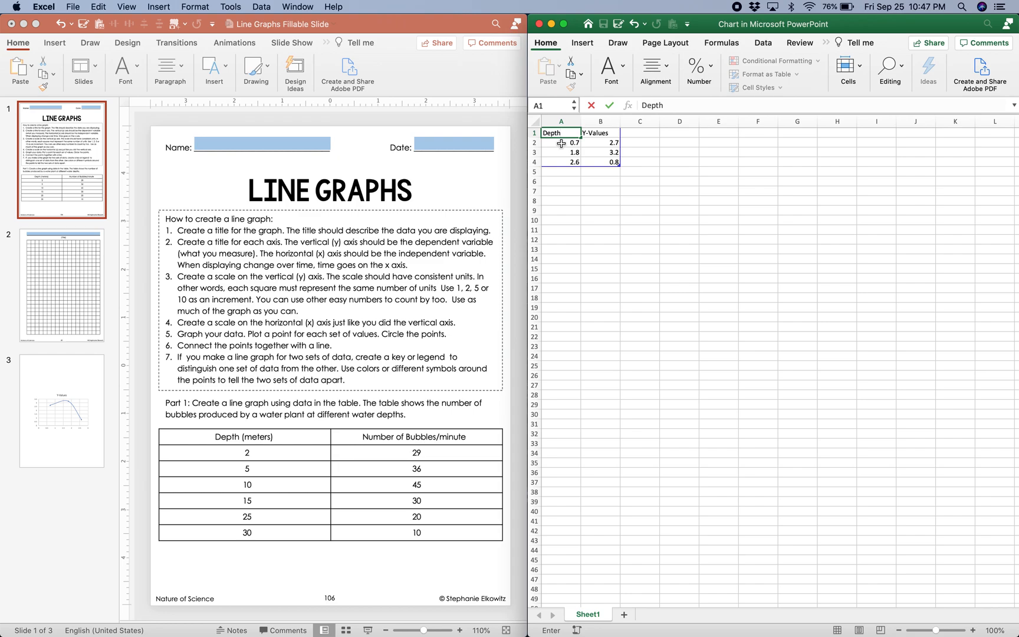
Step: Enter the depths 2, 5, 10, 15, 25 and 30 in cells A2 to A7
click(562, 143)
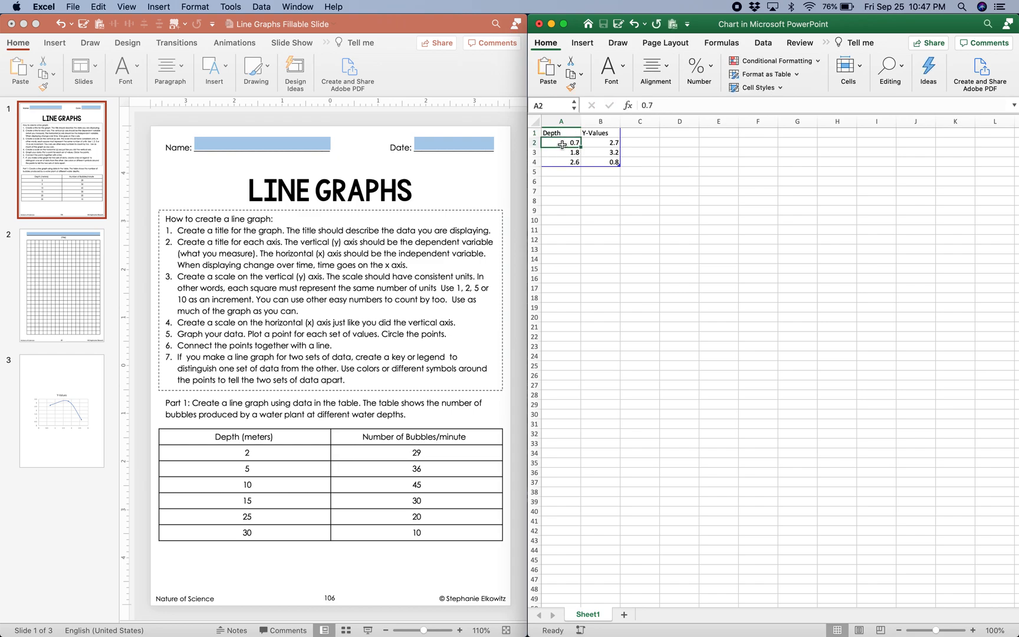
text(2)
key(Return)
text(5)
key(Return)
text(10)
key(Return)
text(15)
key(Return)
text(25)
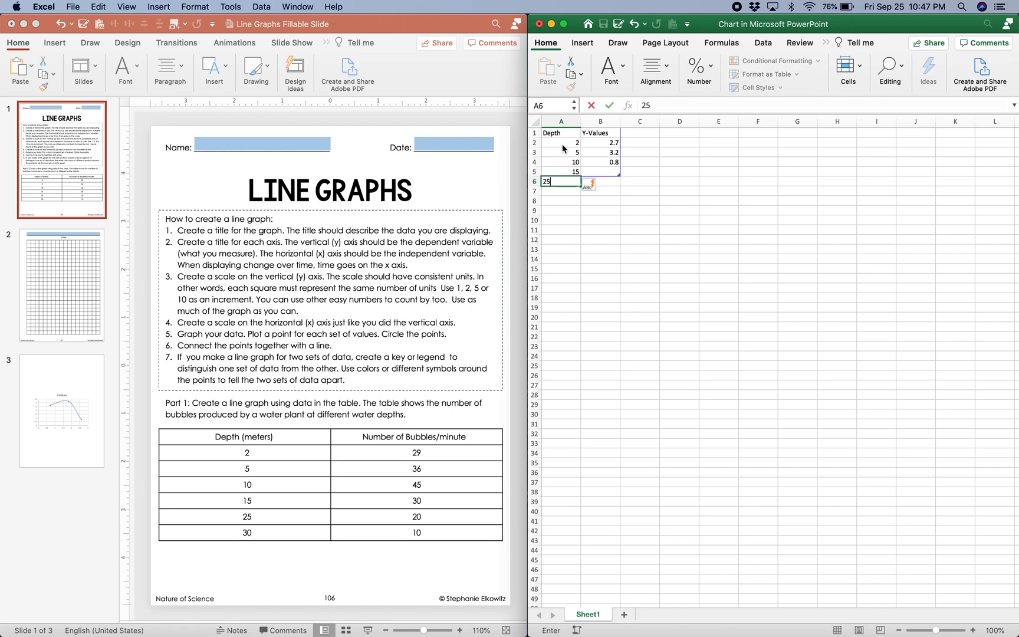
key(Return)
text(30)
key(Return)
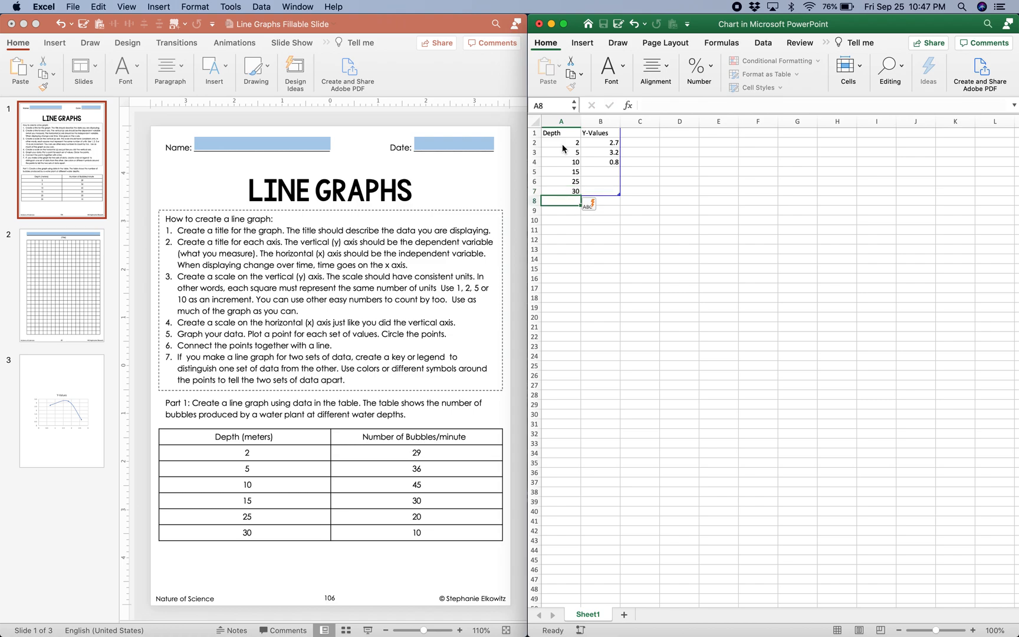
Step: Replace the Y-Values header in cell B1 with "Number of Bubbles"
click(595, 133)
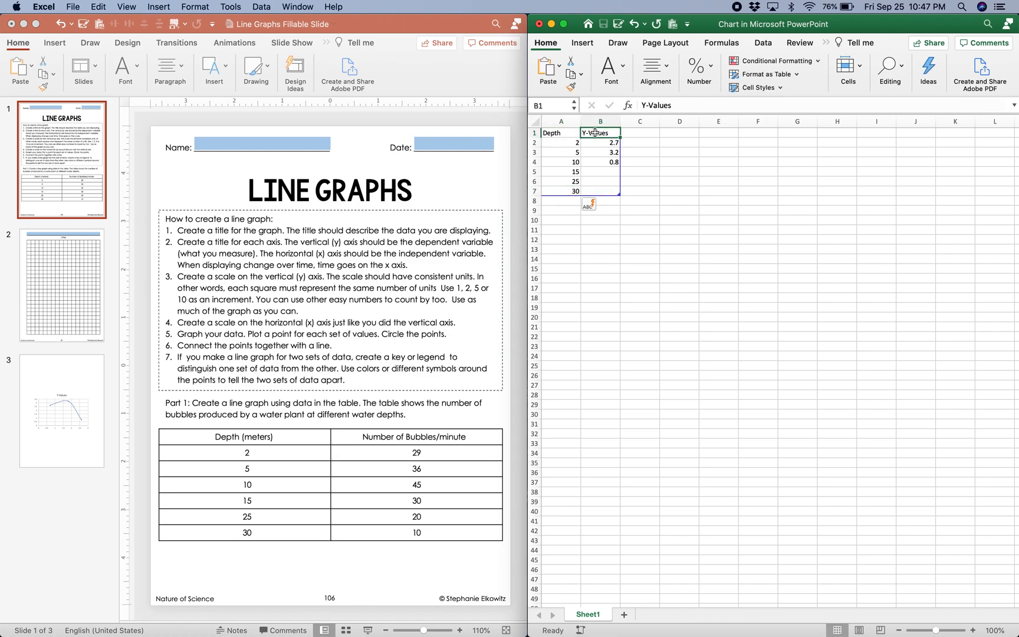
text(Number )
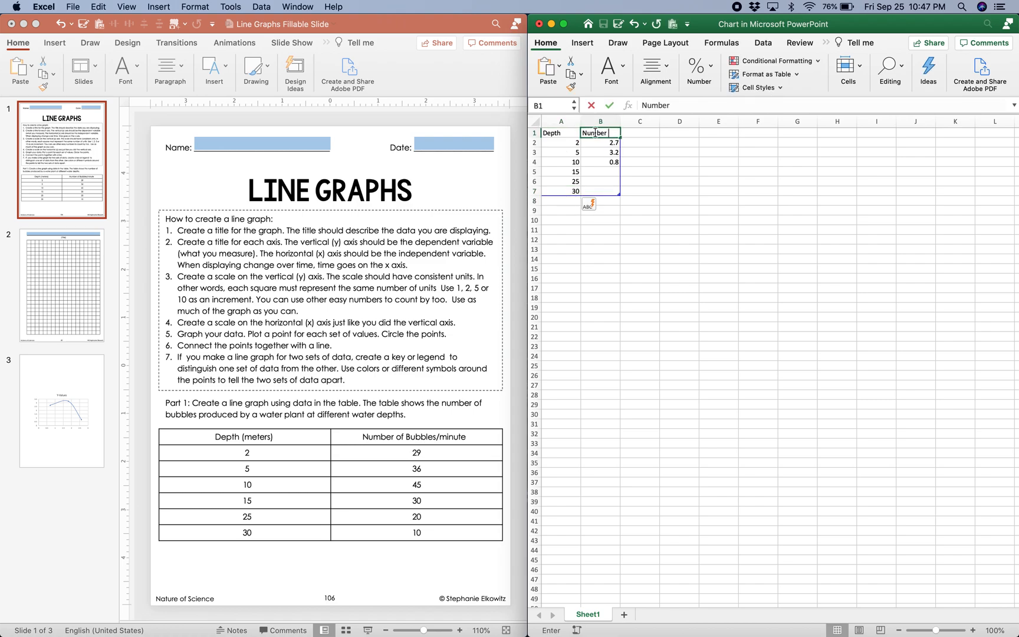
text(of Bubbles)
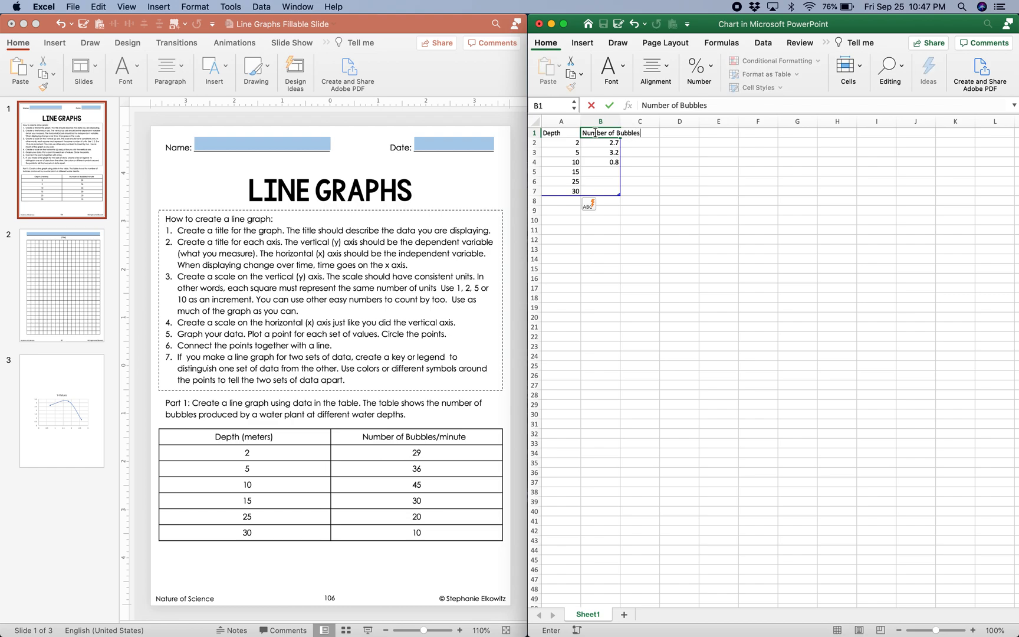
Step: Enter the bubble counts 29, 36, 45, 30, 20 and 10 in cells B2 to B7
click(599, 145)
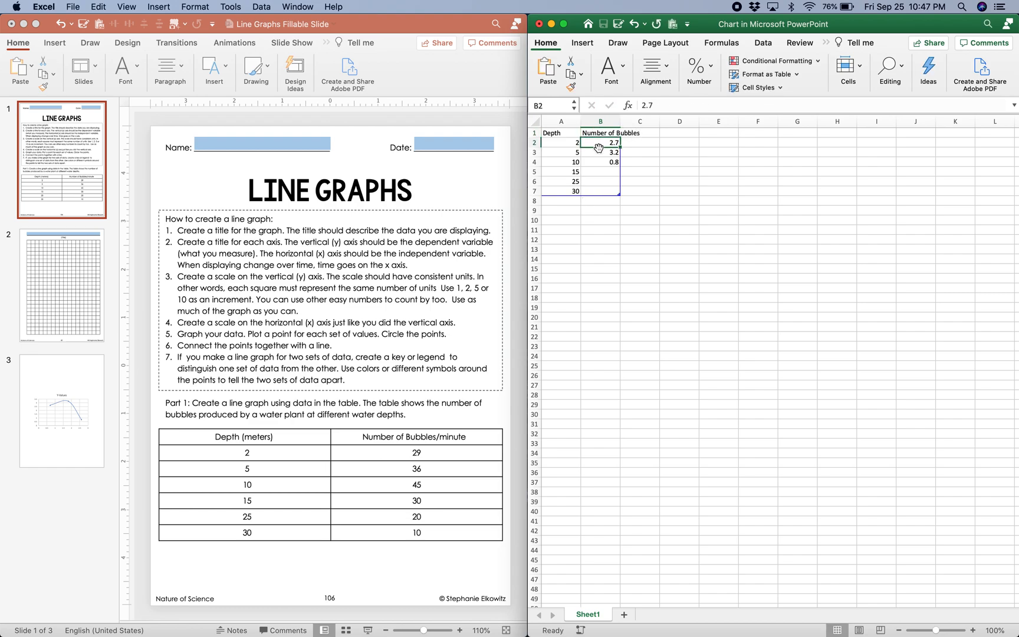
text(29)
click(600, 152)
text(36)
key(Return)
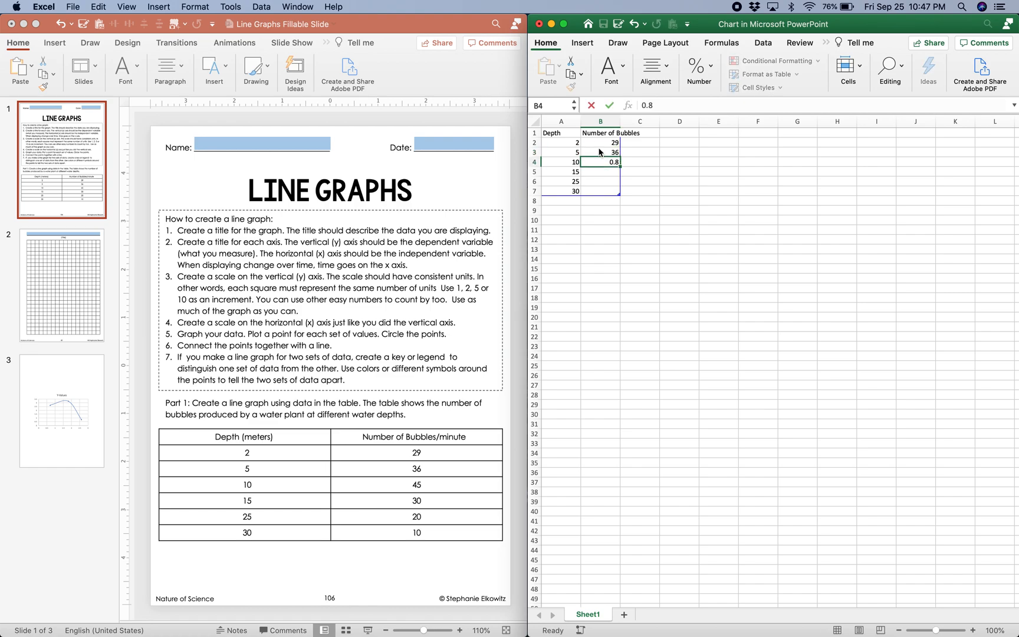
text(45)
key(Return)
text(30)
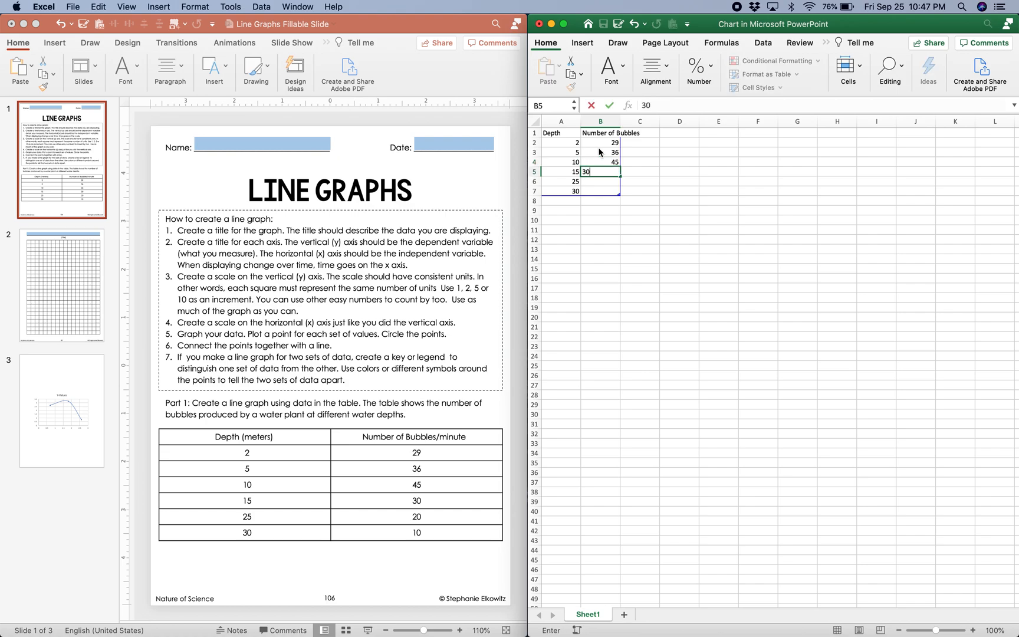
key(Return)
text(20)
key(Return)
text(10)
key(Return)
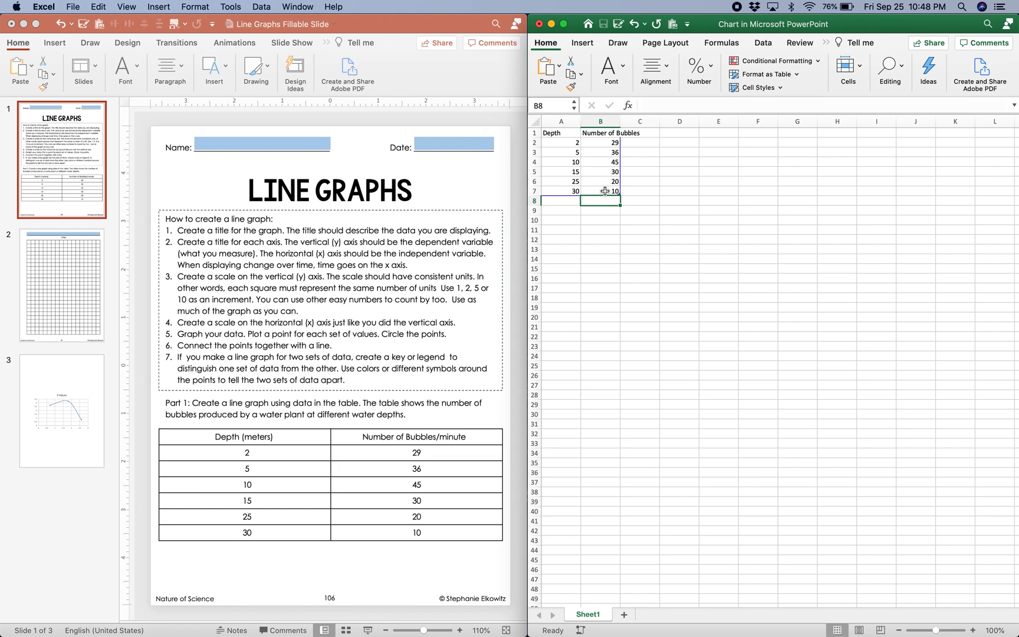
Step: Show the chart on slide 3, close its data sheet and widen the presentation window
click(56, 391)
click(55, 387)
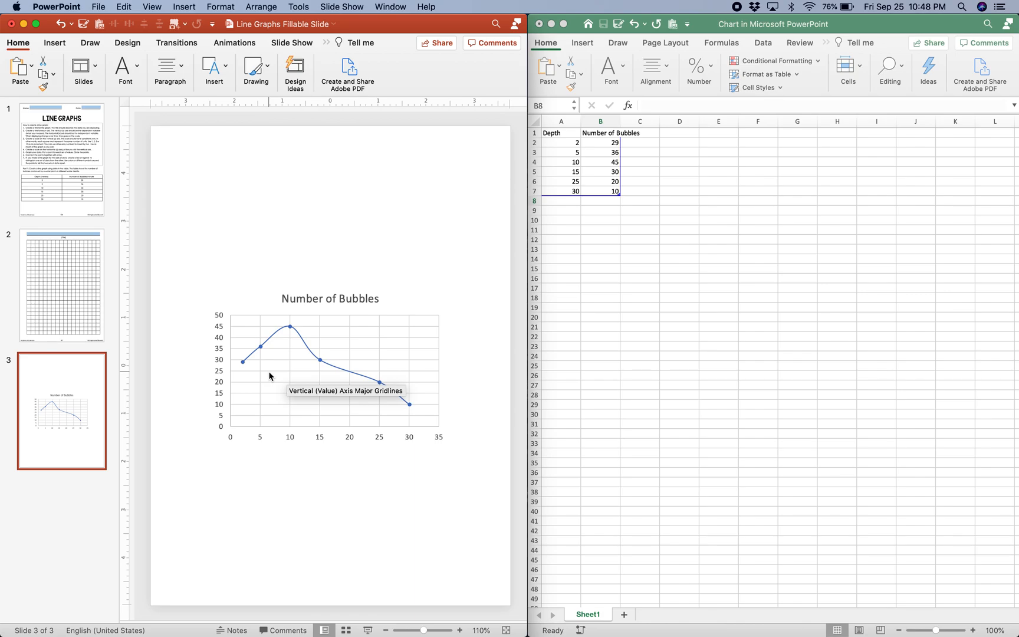
click(712, 360)
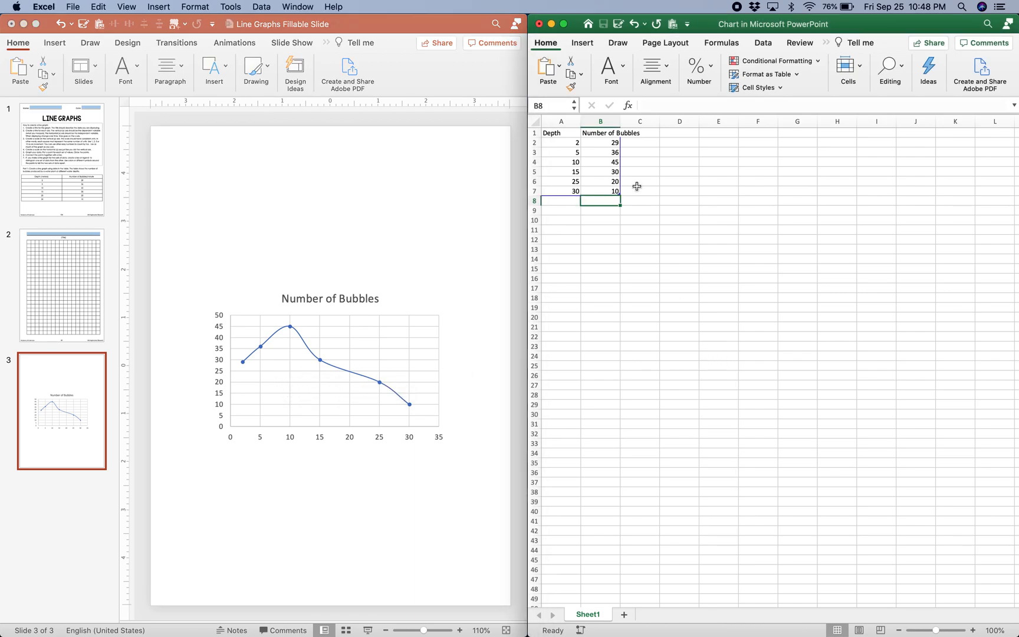
click(538, 24)
drag(525, 18, 926, 13)
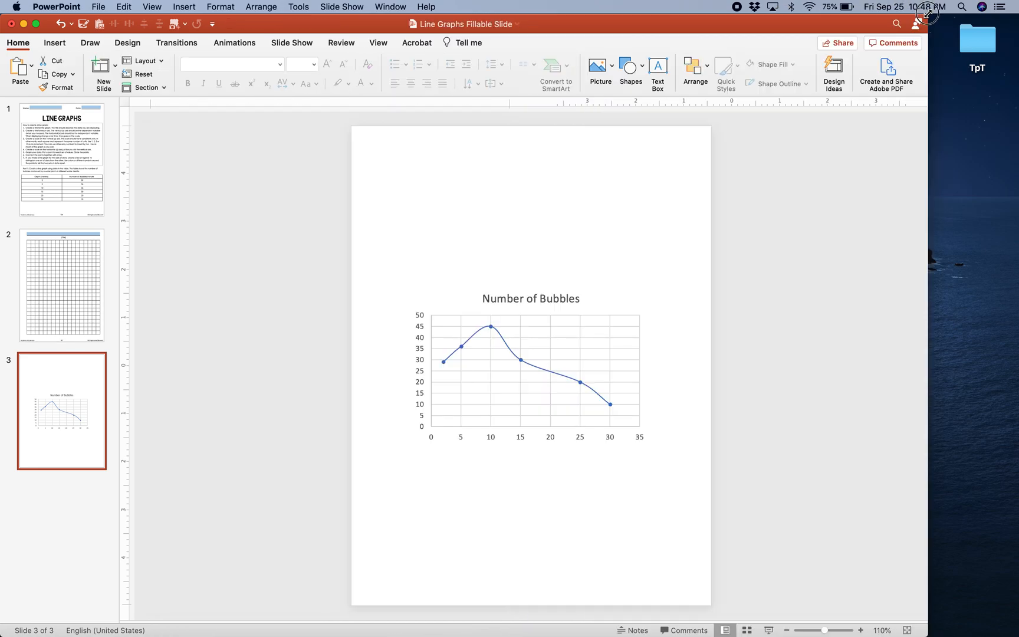
Step: Try to reopen the chart's data for editing in Excel
click(511, 355)
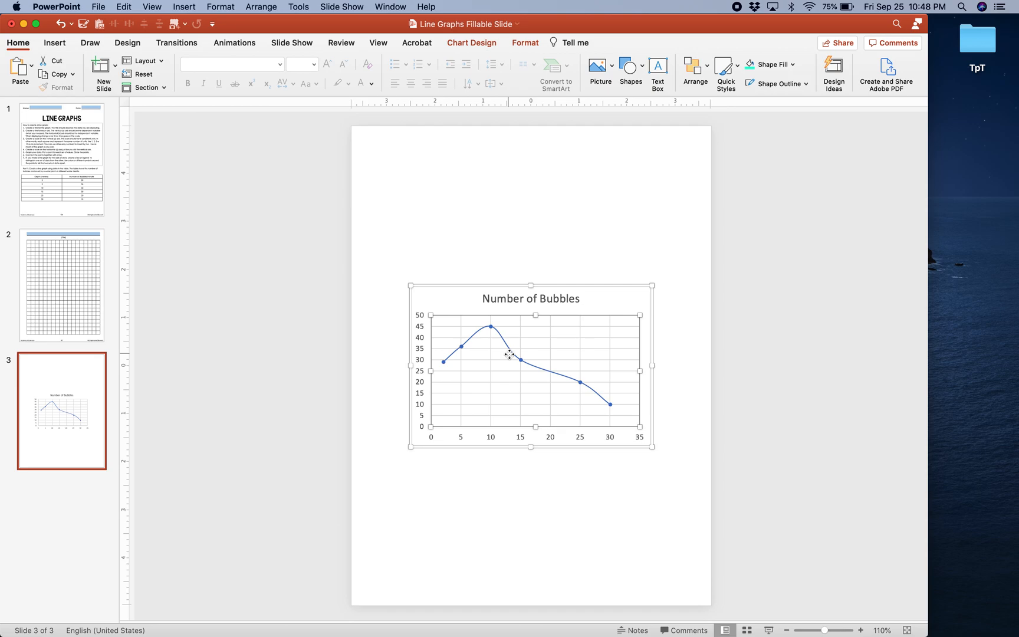
right_click(509, 356)
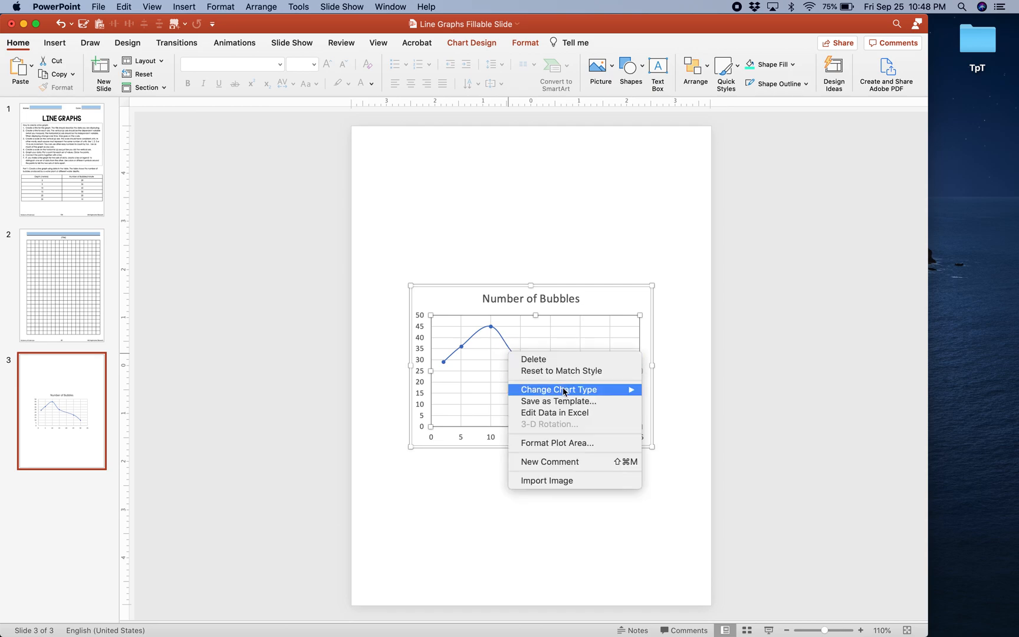
click(604, 413)
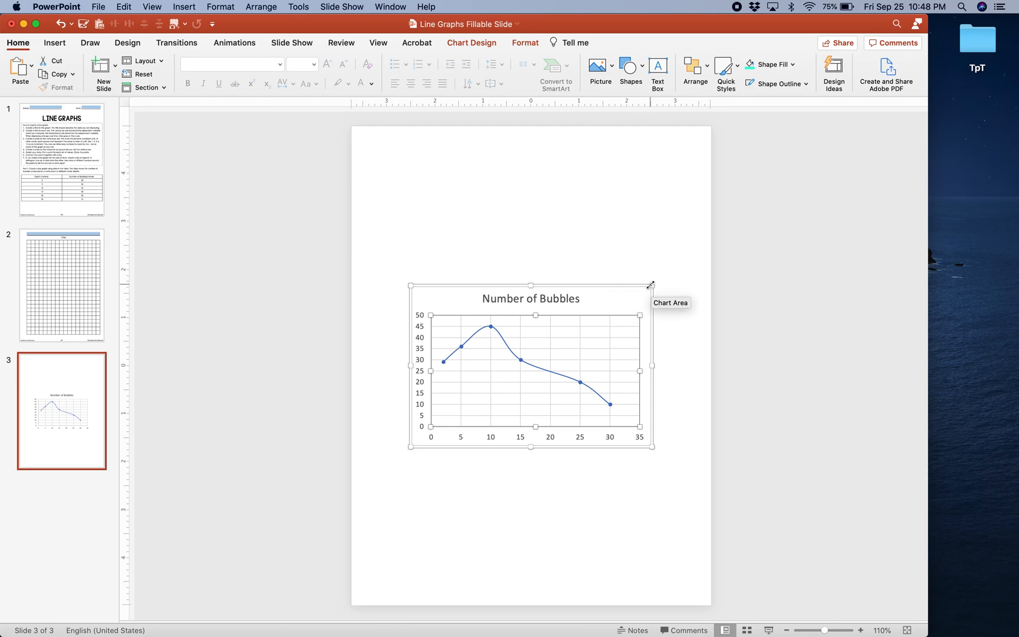